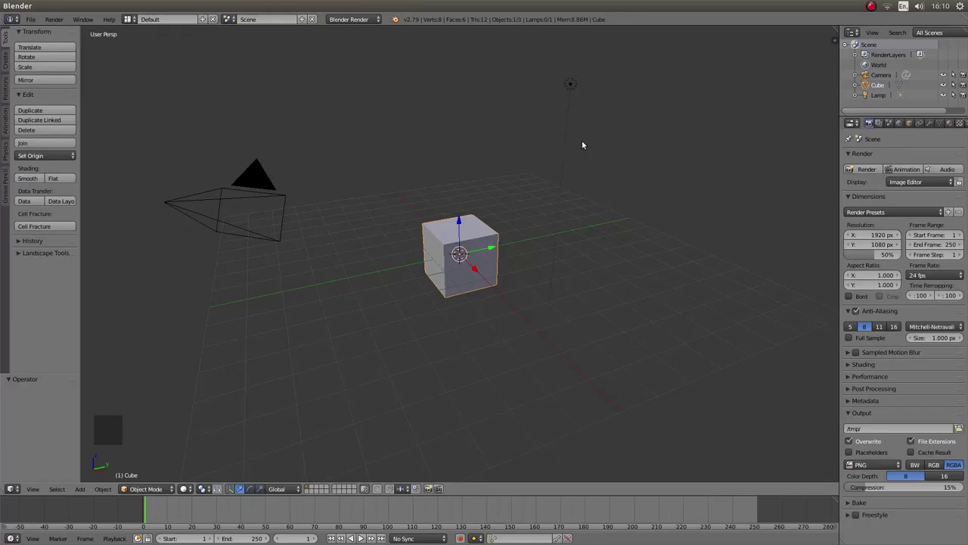
Step: Delete the default cube, add a mesh cylinder, and begin setting its vertex count to 64
key("x")
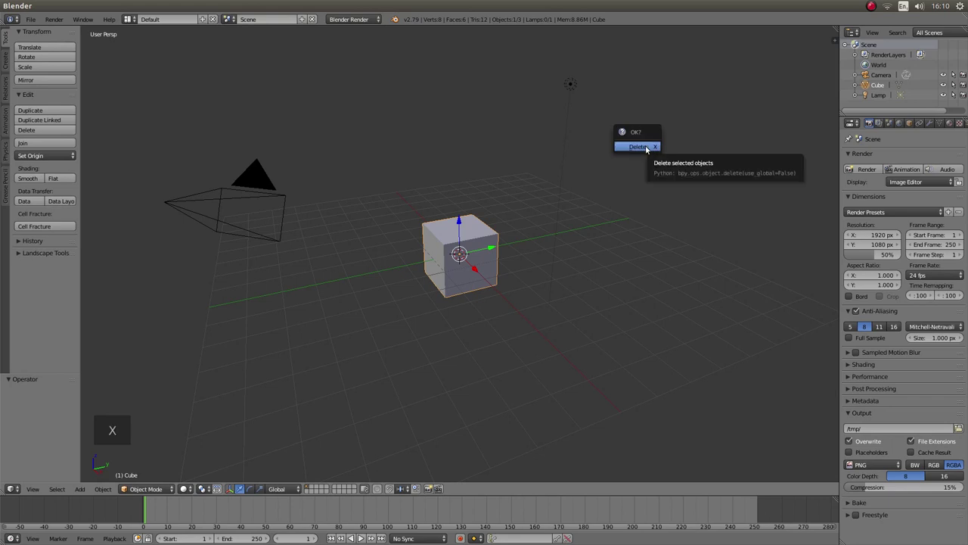
left_click(639, 146)
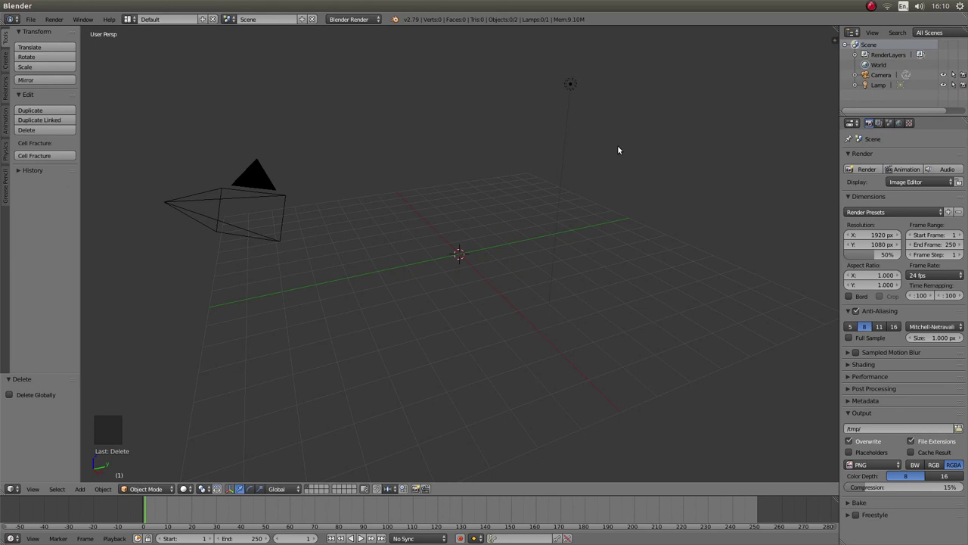
key("shift+a")
mouse_move(617, 147)
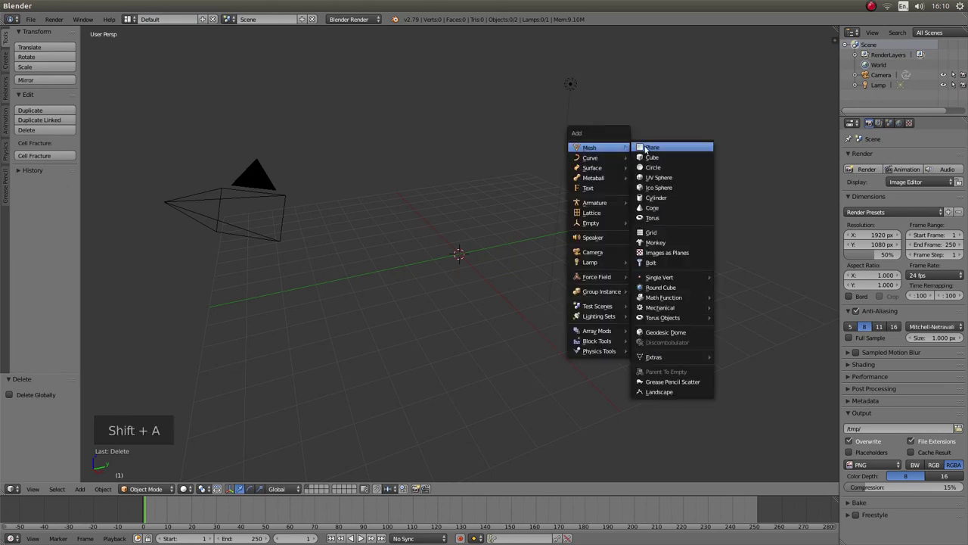
left_click(665, 198)
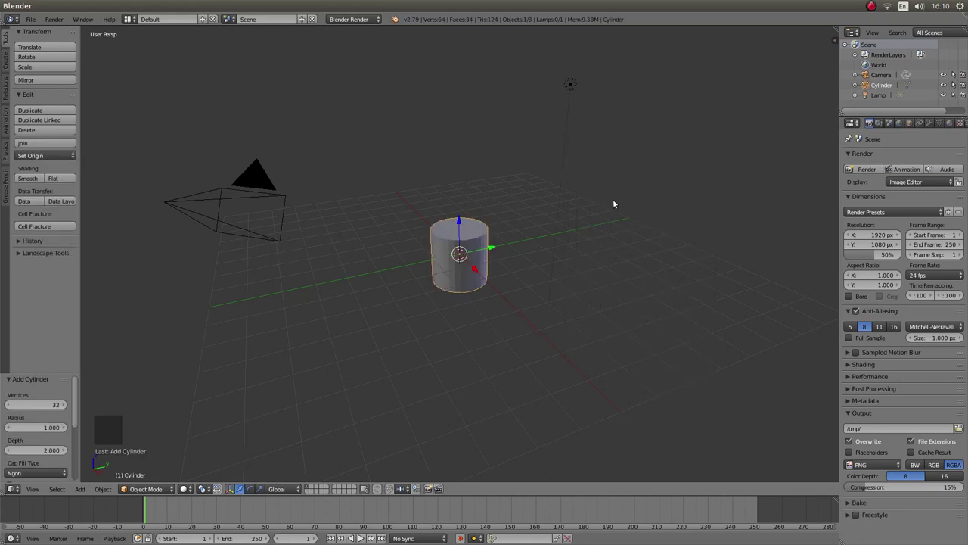
left_click(33, 406)
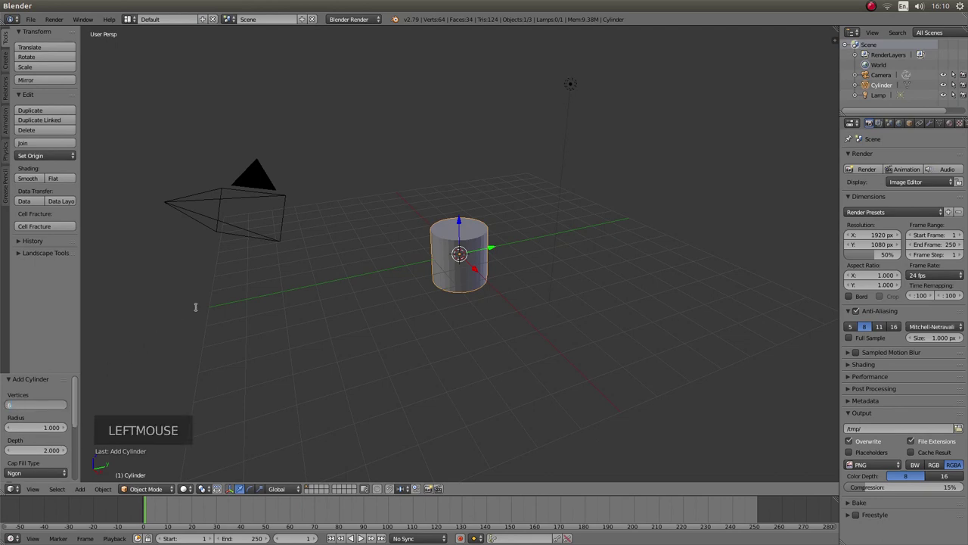
Step: Commit 64 vertices, then duplicate the cylinder in place and scale the copy by 2
key("Return")
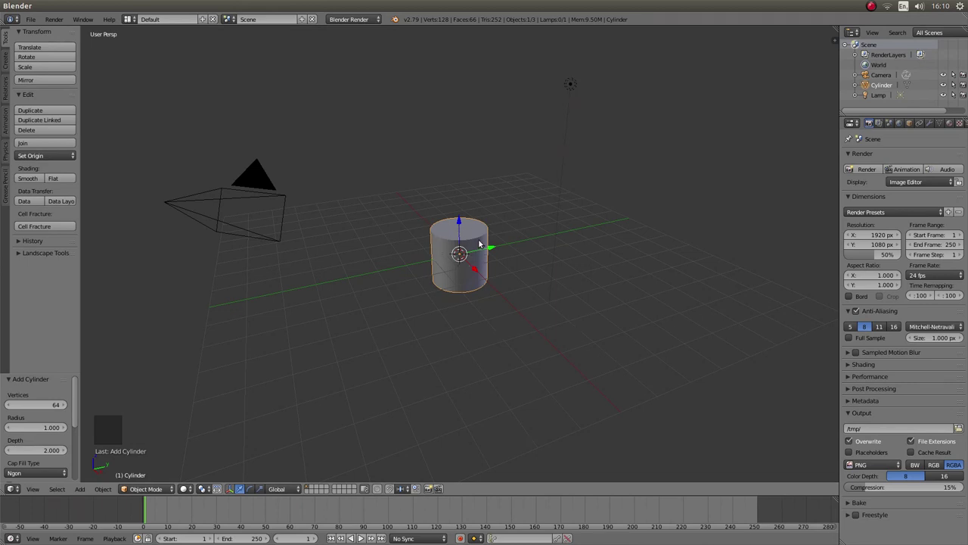
key("shift+d")
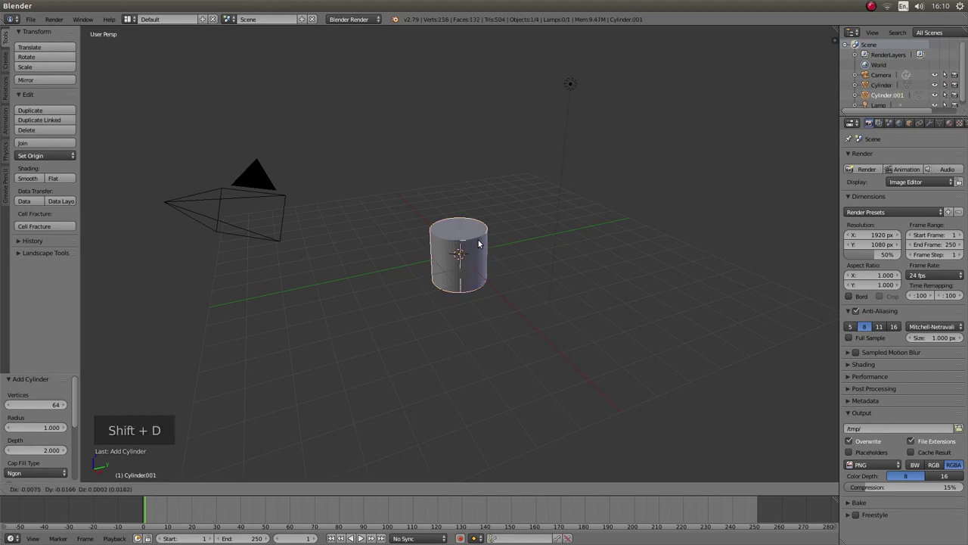
left_click(478, 243)
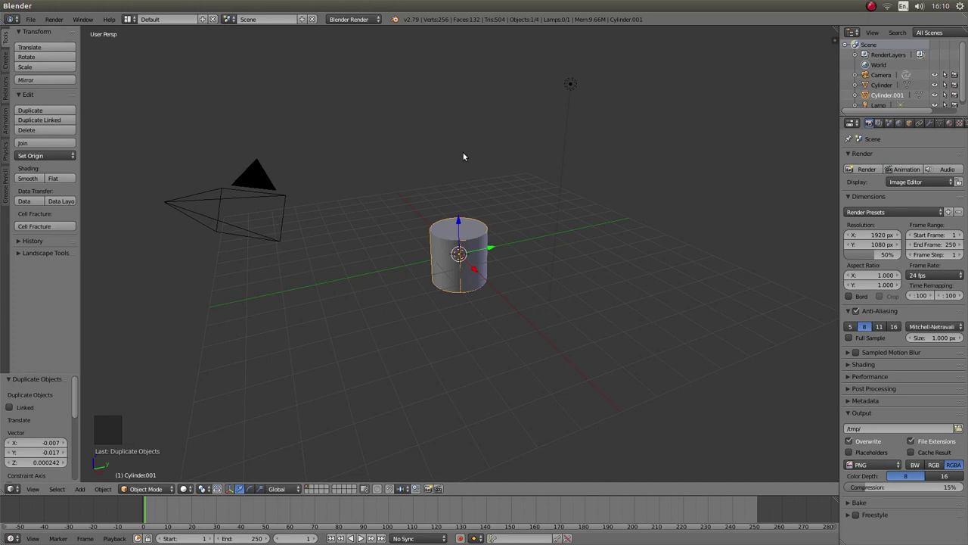
type("s2")
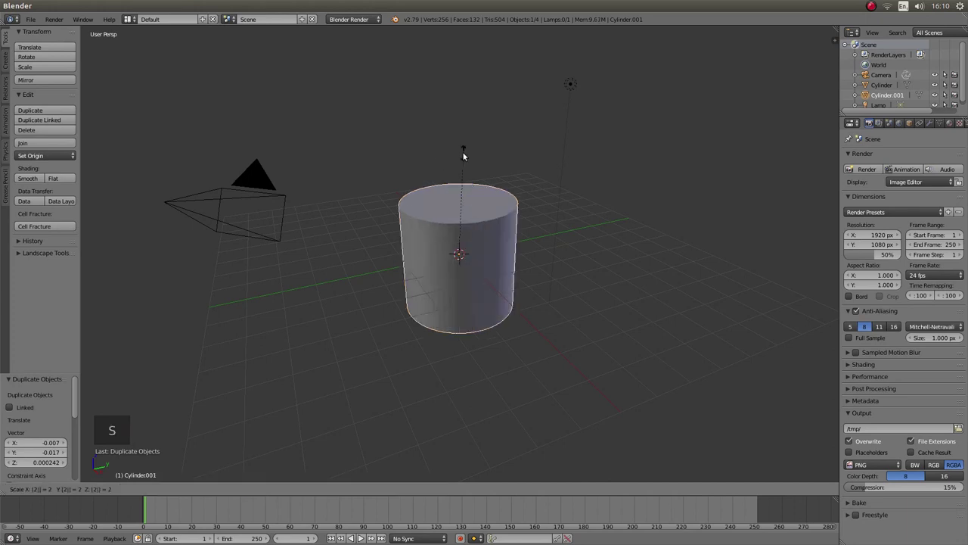
key("Return")
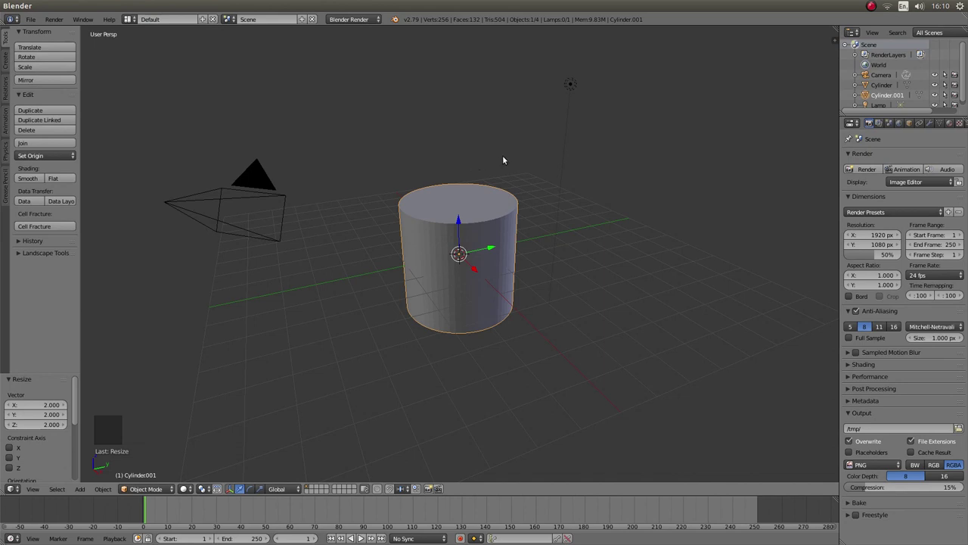
Step: Switch to orthographic front view, zoom in, and enter Edit Mode on Cylinder.001
key("KP_1")
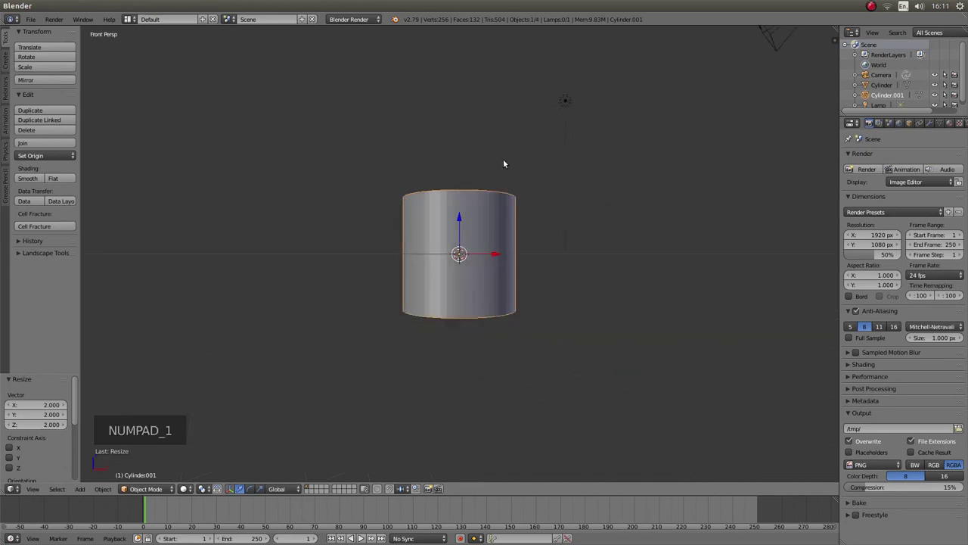
key("KP_5")
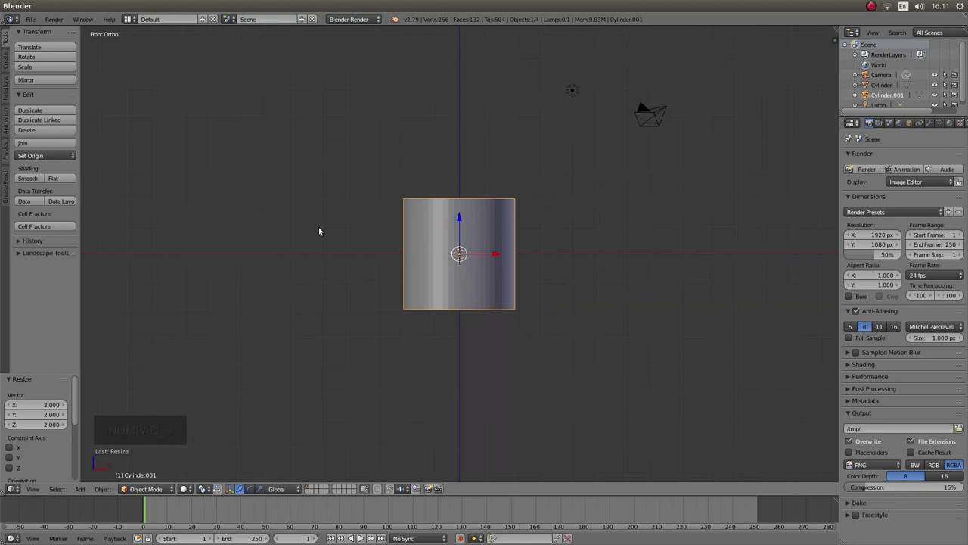
scroll(319, 229, "up", 5)
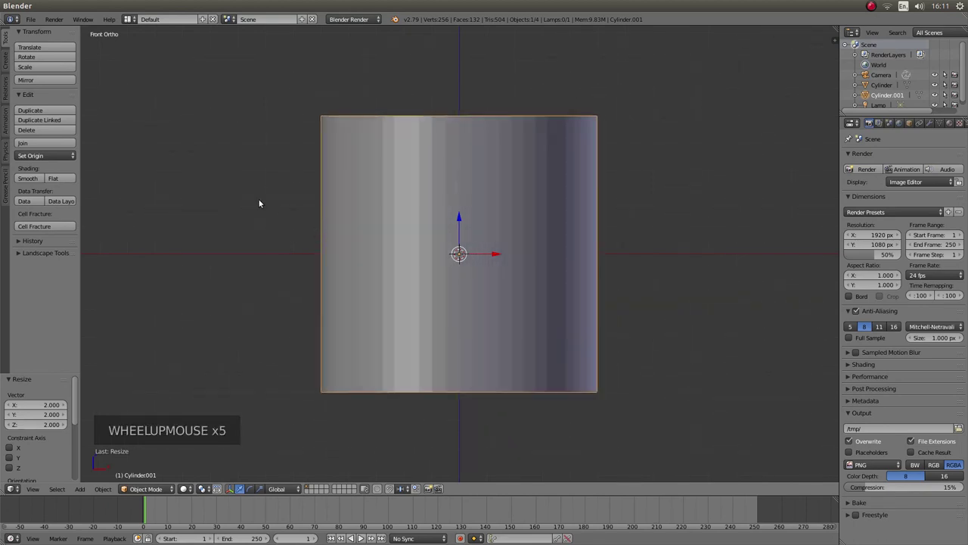
key("Tab")
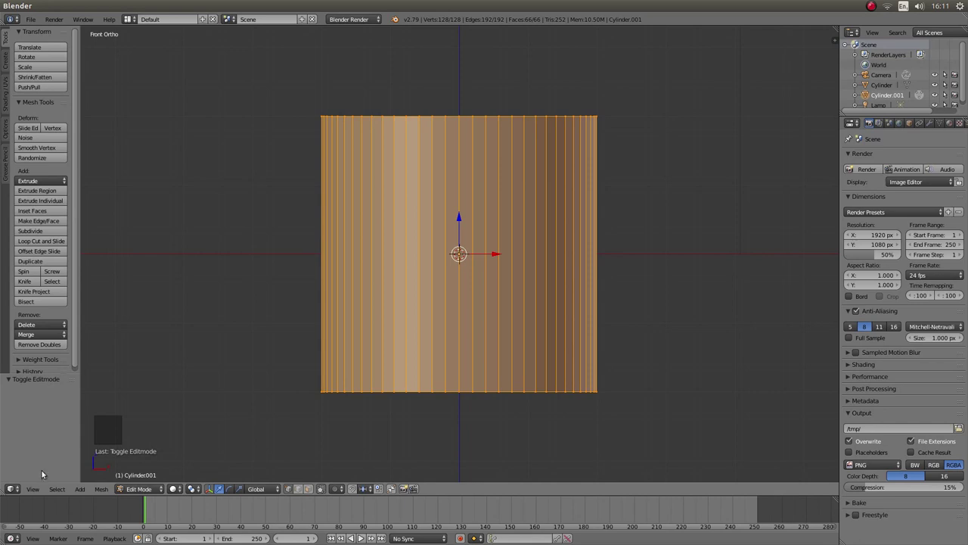
Step: Cut 20 evenly spaced, unslid horizontal loops around Cylinder.001's side with Loop Cut
left_click(45, 241)
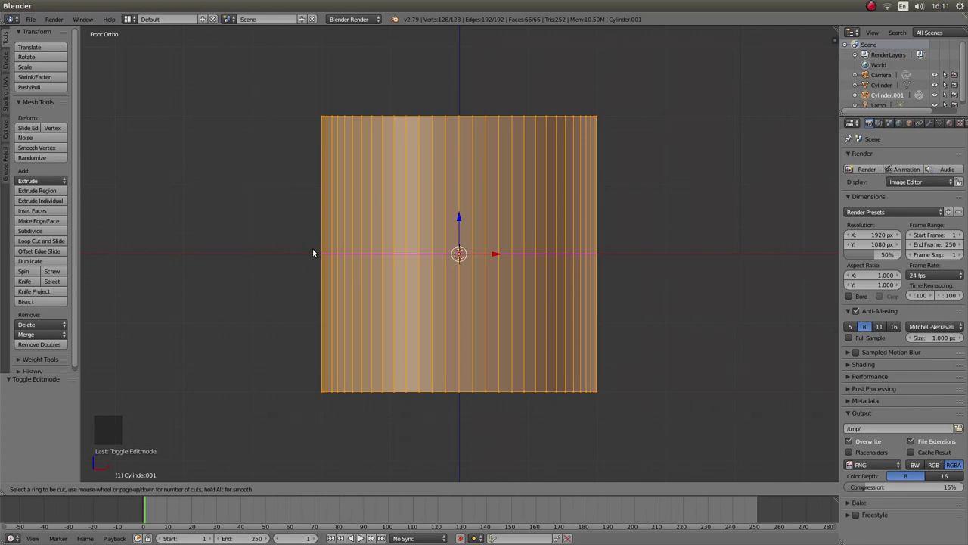
scroll(313, 248, "up", 4)
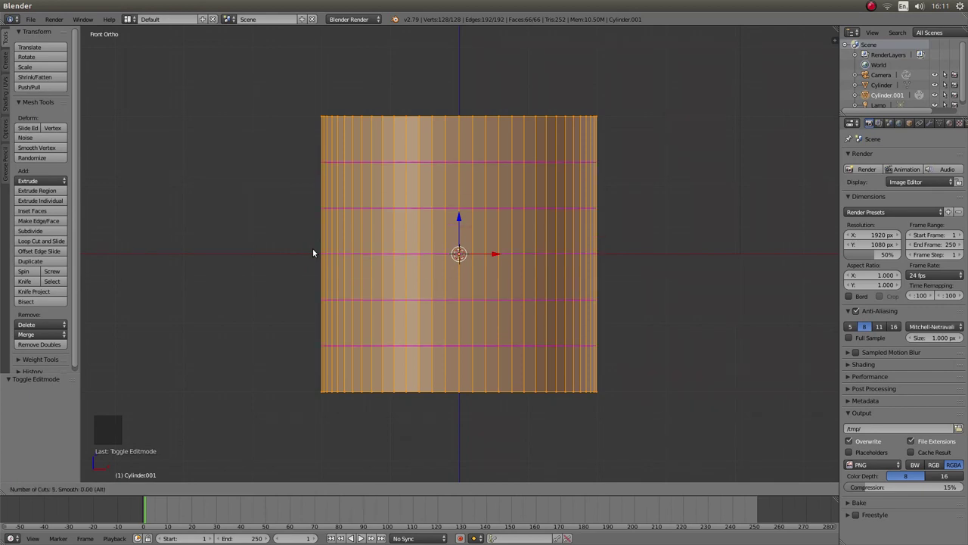
scroll(313, 253, "up", 5)
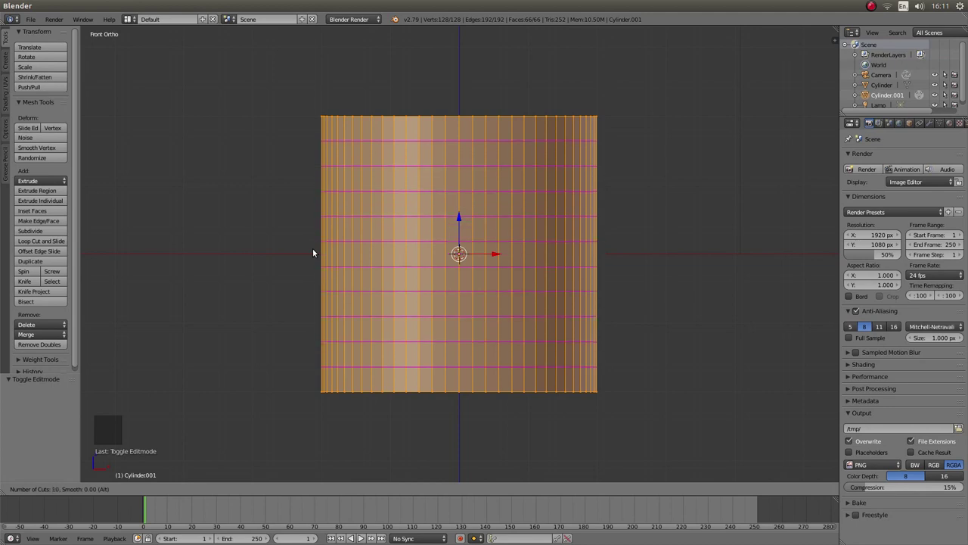
scroll(313, 253, "up", 7)
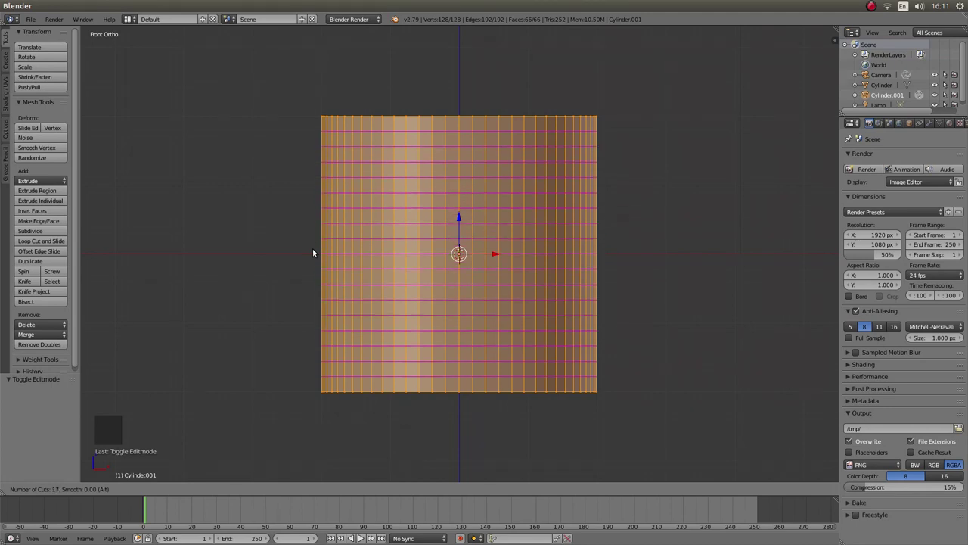
scroll(313, 253, "up", 3)
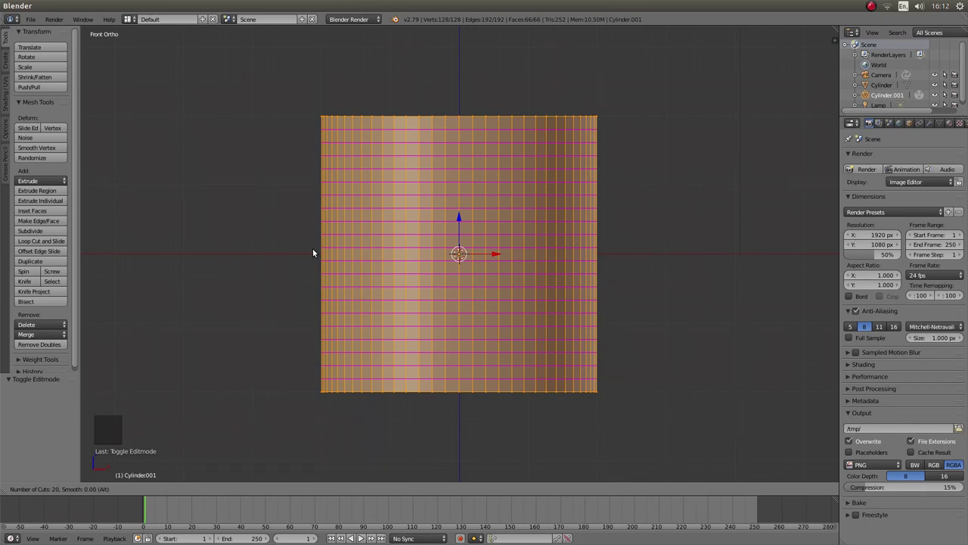
left_click(312, 248)
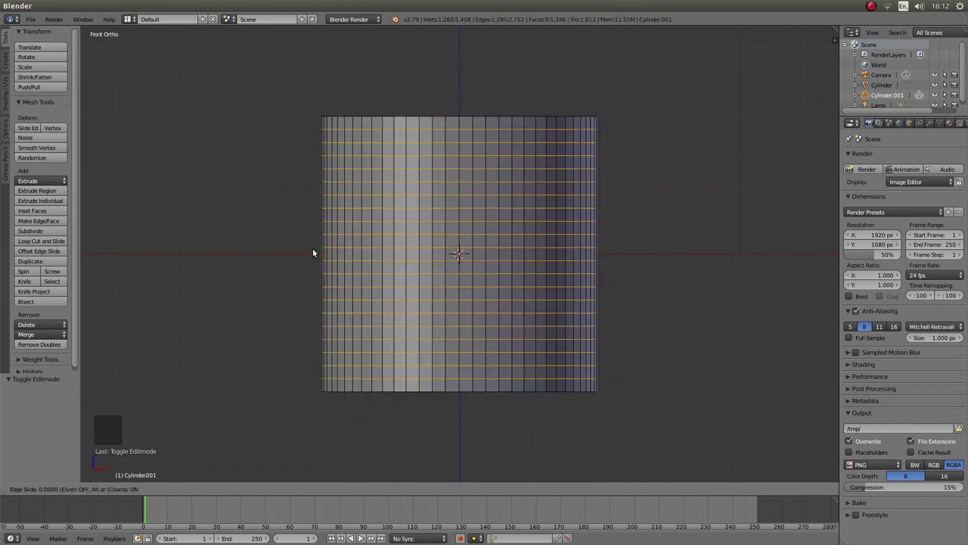
right_click(312, 248)
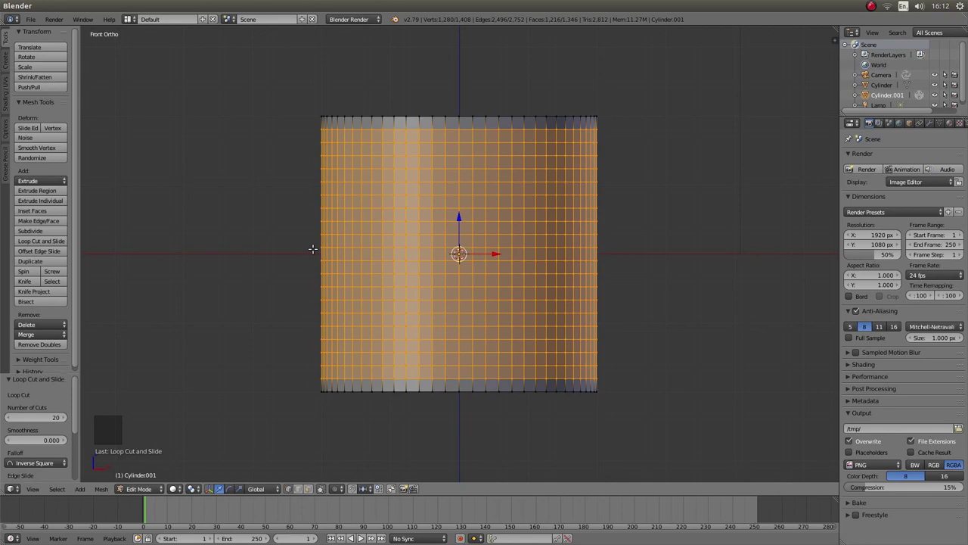
Step: Deselect all, switch to wireframe and face select mode, and view from the top
key("a")
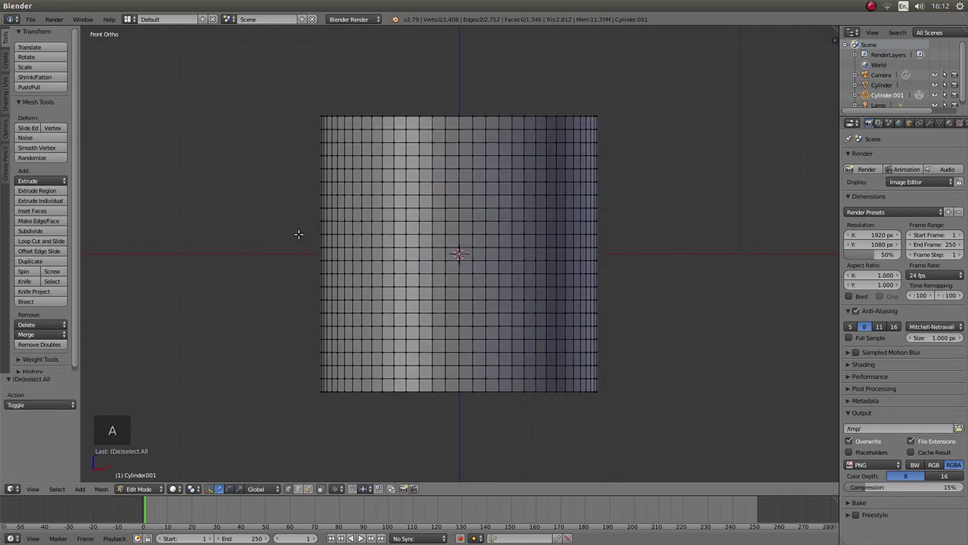
key("z")
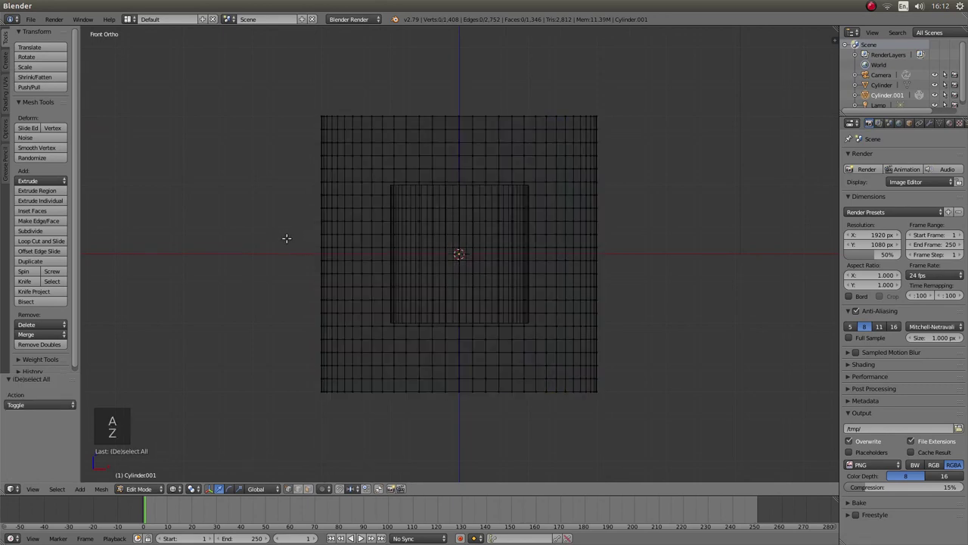
left_click(308, 490)
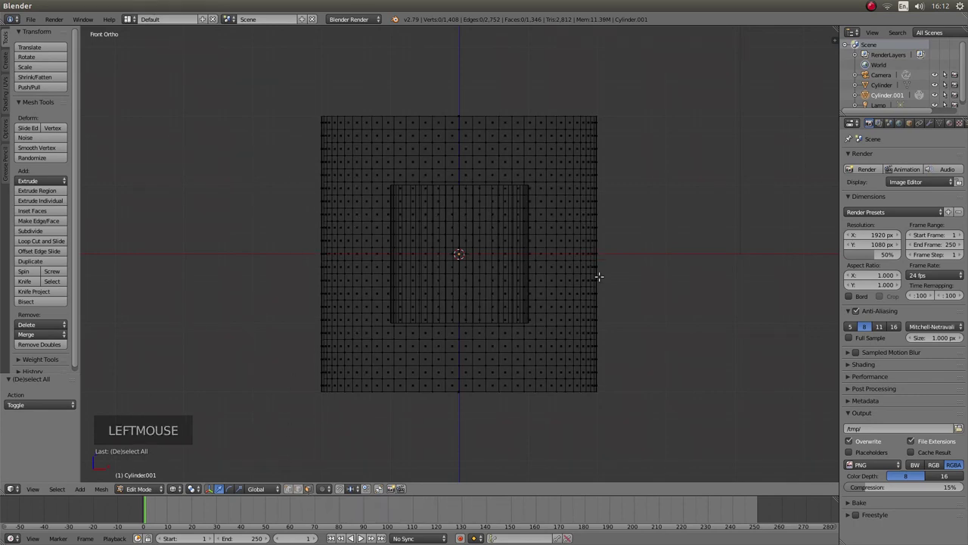
key("KP_7")
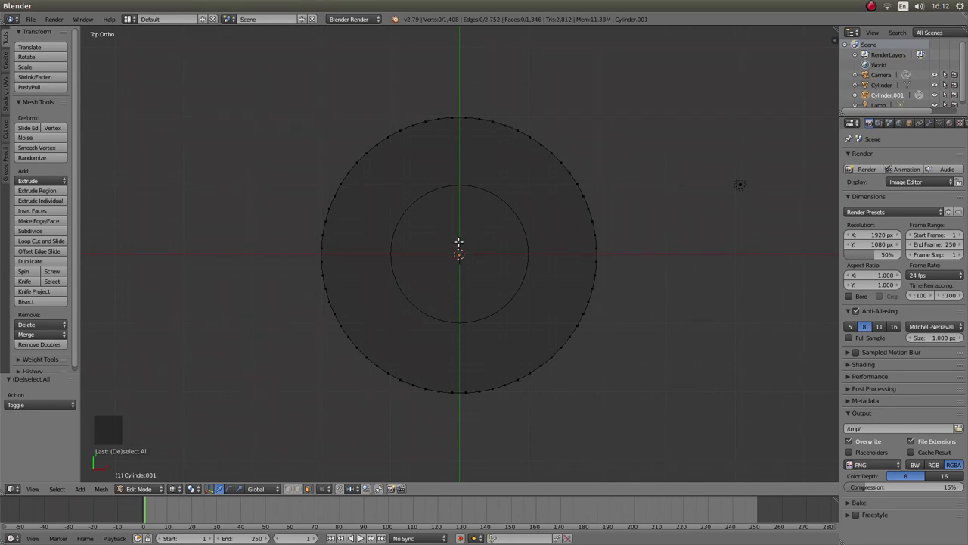
Step: Circle-select the top and bottom cap faces at the centre of the top view
key("c")
scroll(456, 252, "down", 6)
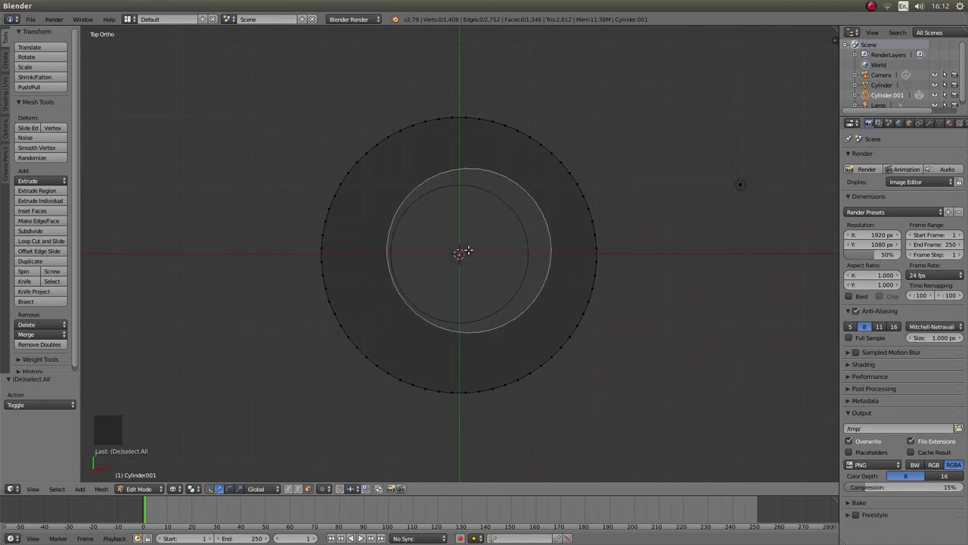
left_click(459, 253)
right_click(460, 254)
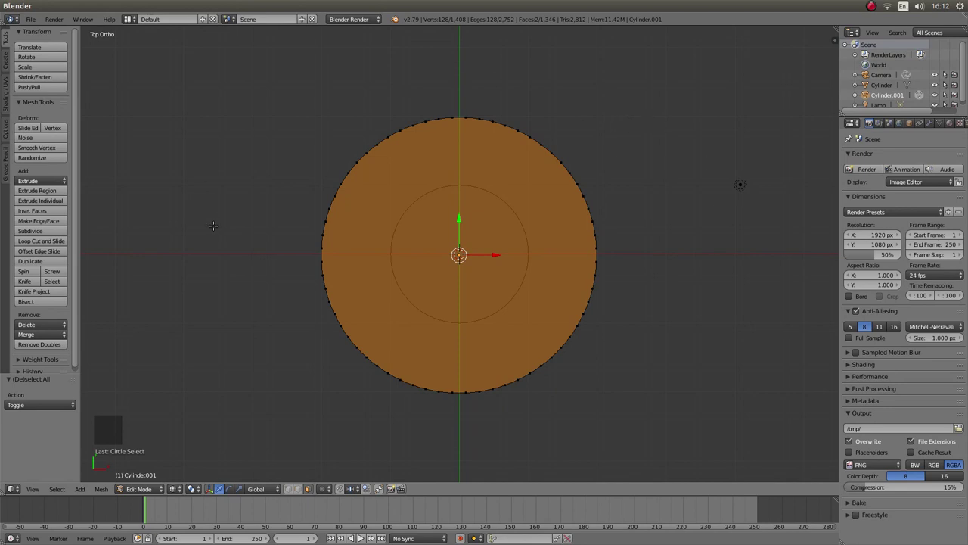
middle_click(637, 200)
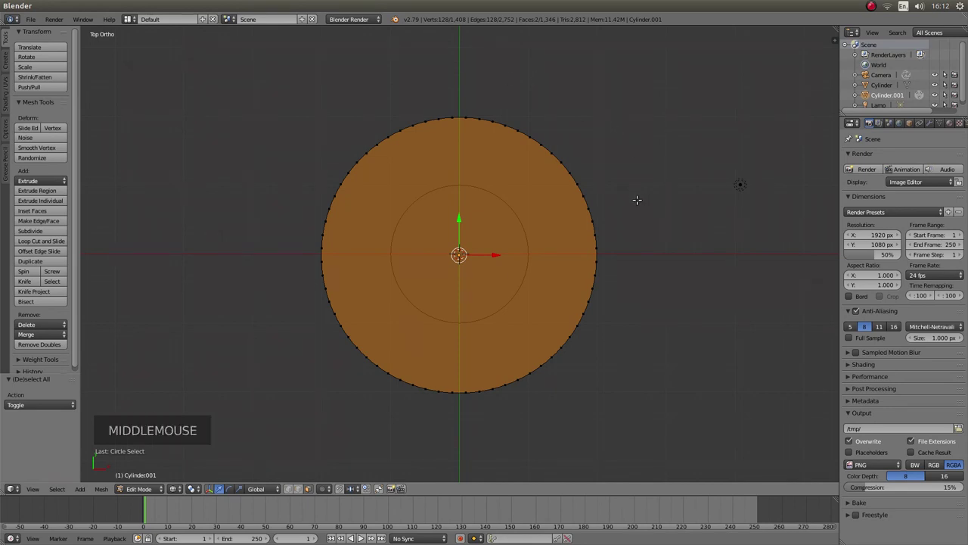
middle_click_drag(637, 199, 663, 115)
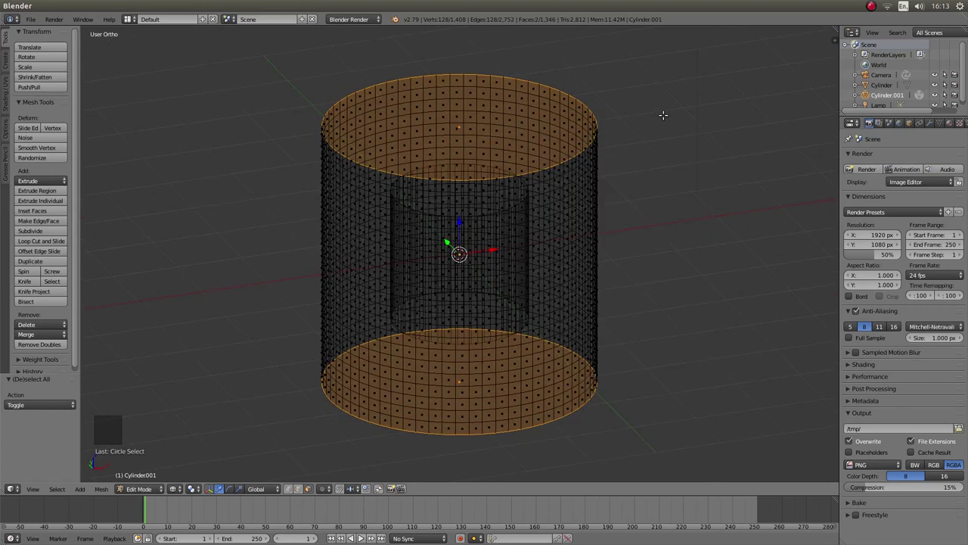
key("KP_7")
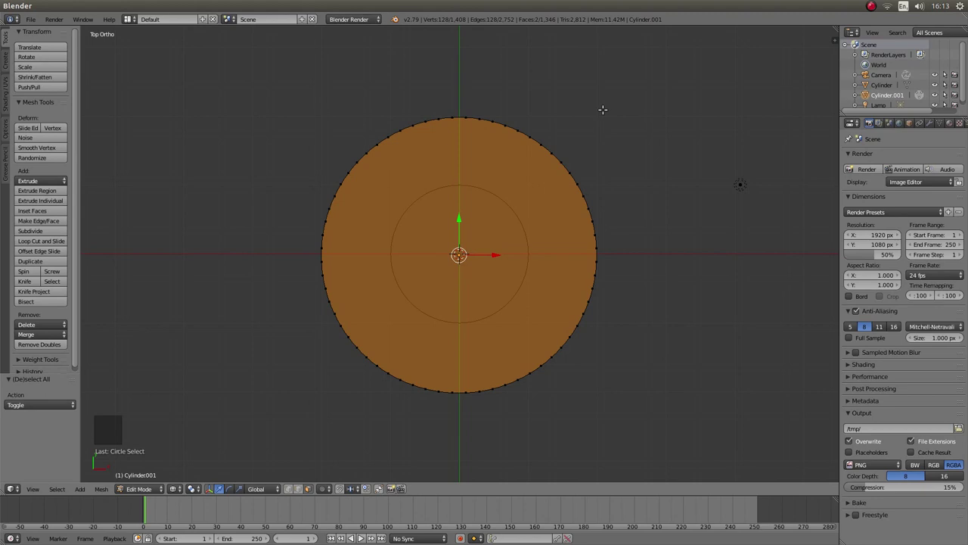
Step: Inset the cap faces by 0.1, then repeat the inset several times to form concentric rings
key("i")
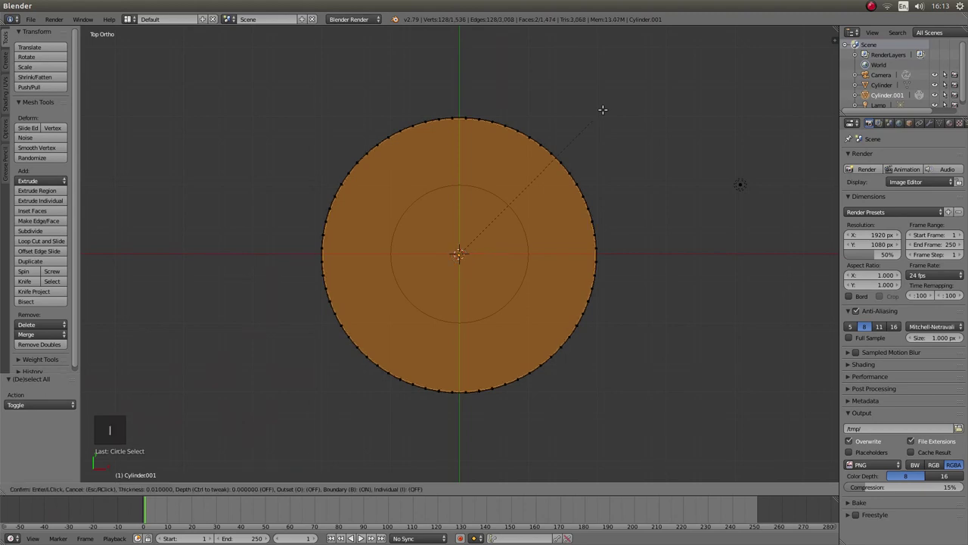
key("equal")
type(".1")
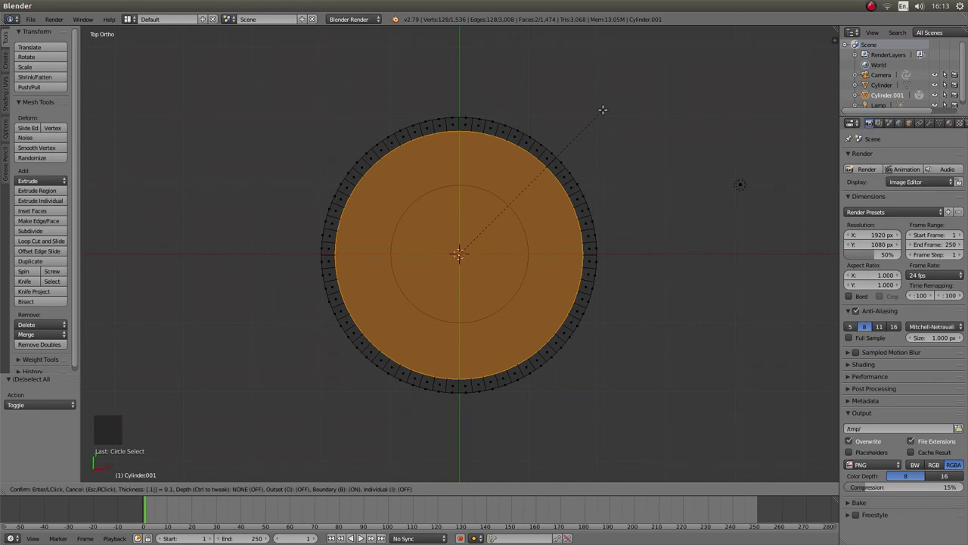
key("Return")
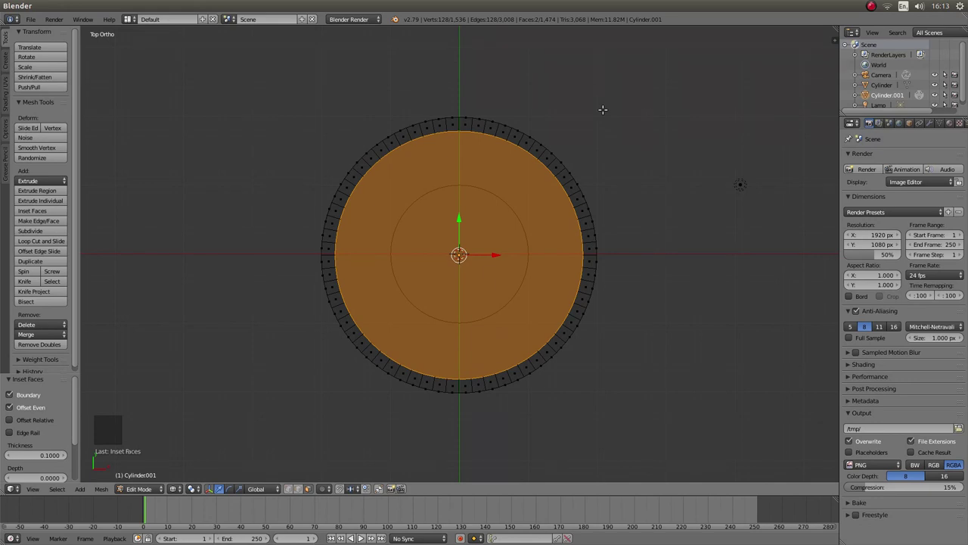
key("shift+r")
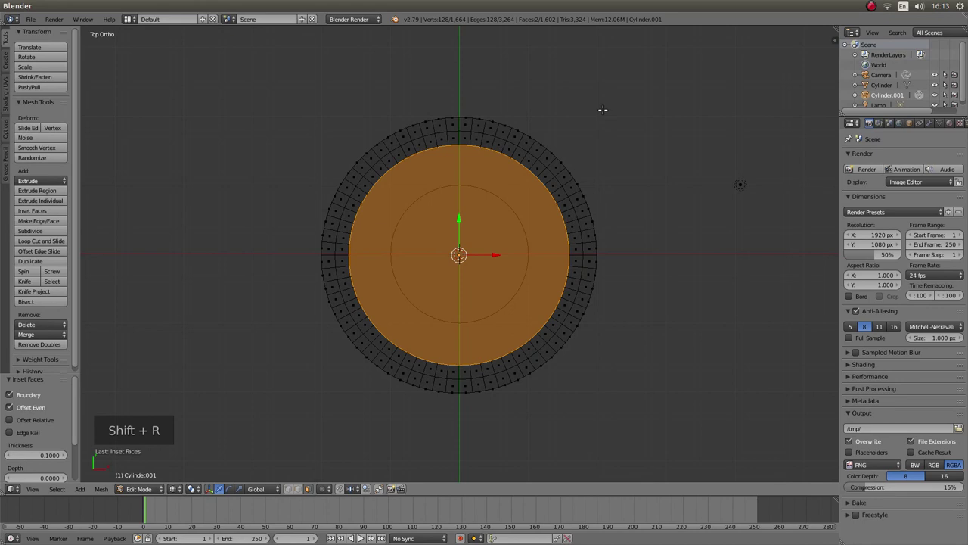
key("shift+r")
key("shift+r")
key("shift+r")
key("shift+r")
key("shift+r")
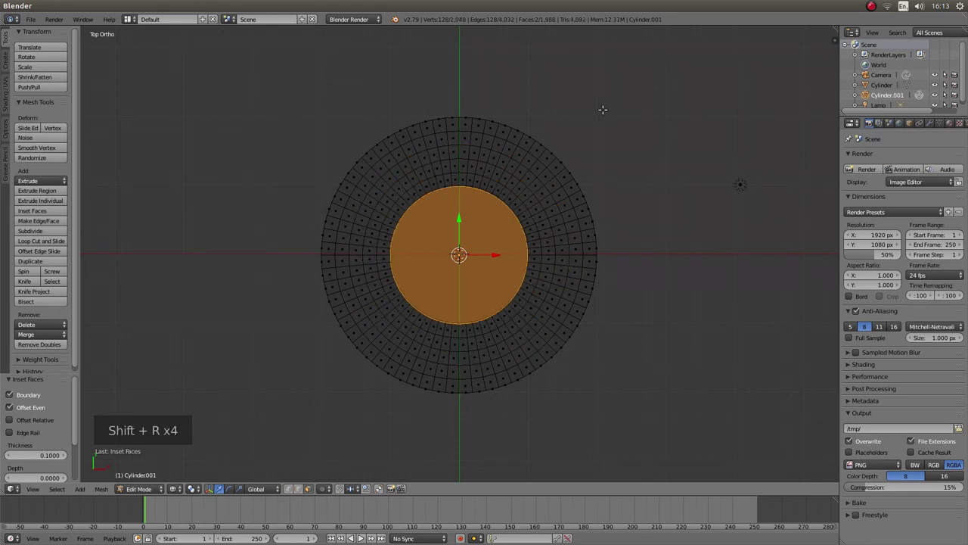
key("shift+r")
key("shift+r")
key("shift+r")
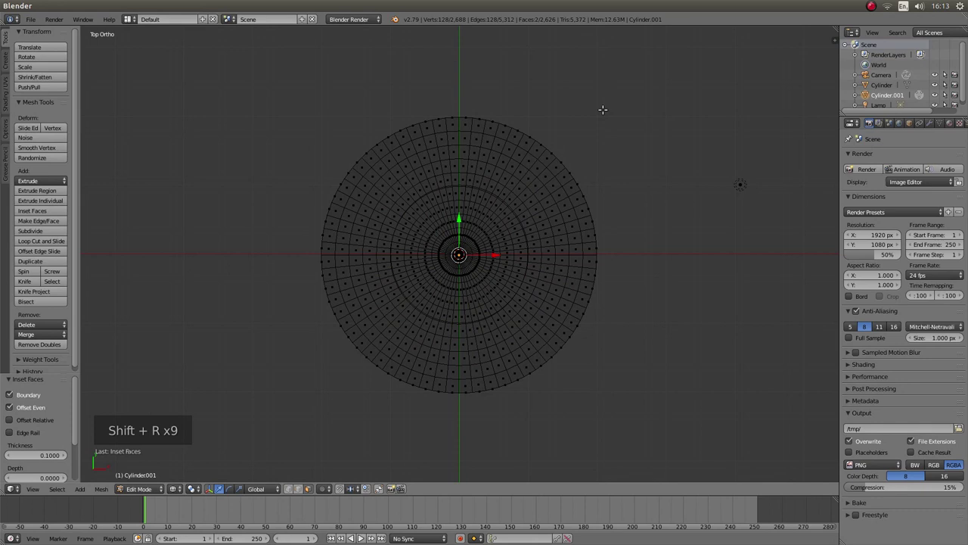
left_click(602, 109)
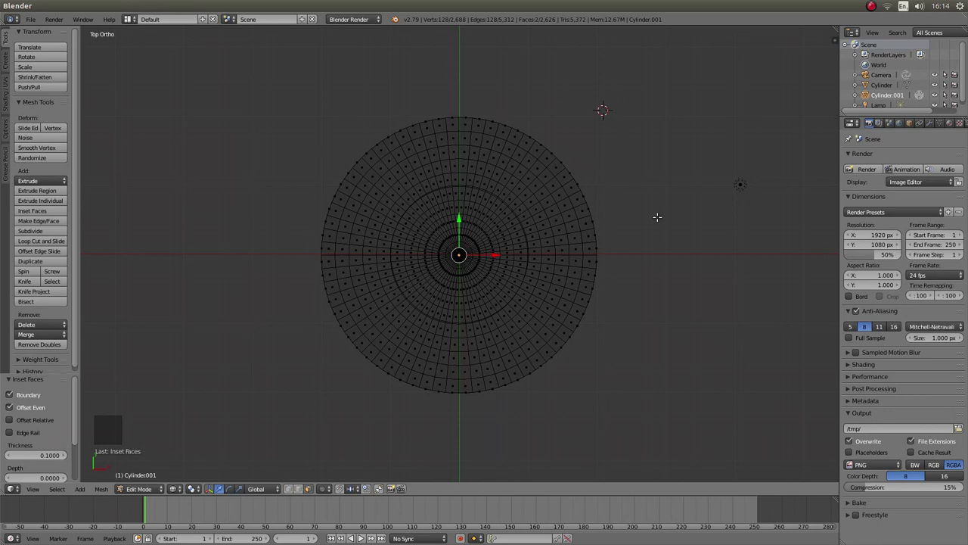
Step: Reset the 3D cursor and view, recentre the mesh, and return to Object Mode
key("shift+c")
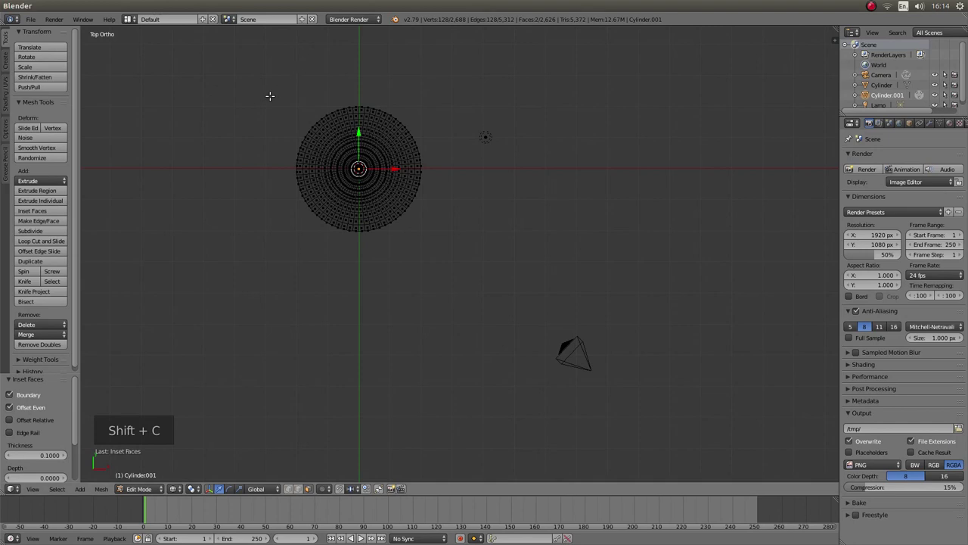
middle_click_drag(270, 95, 354, 184, "shift")
scroll(355, 184, "up", 5)
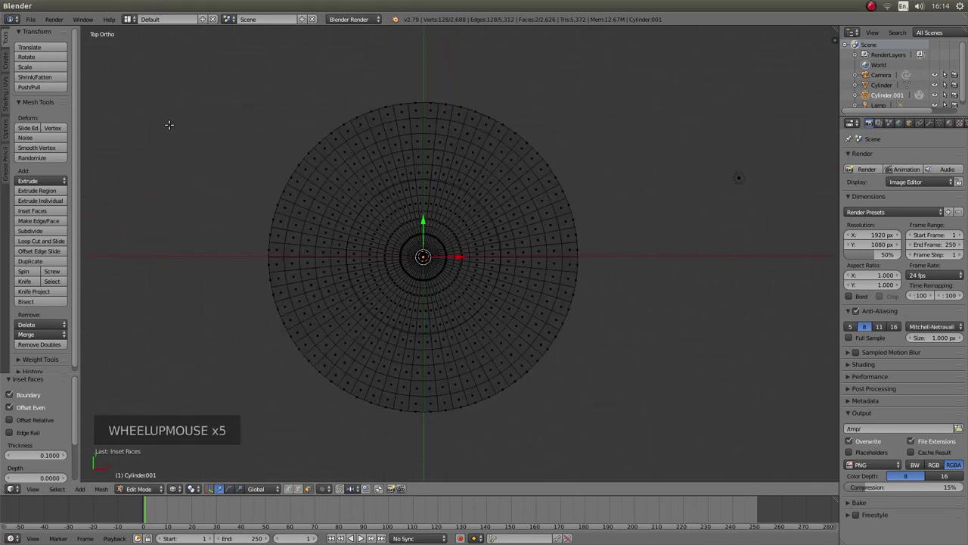
key("Tab")
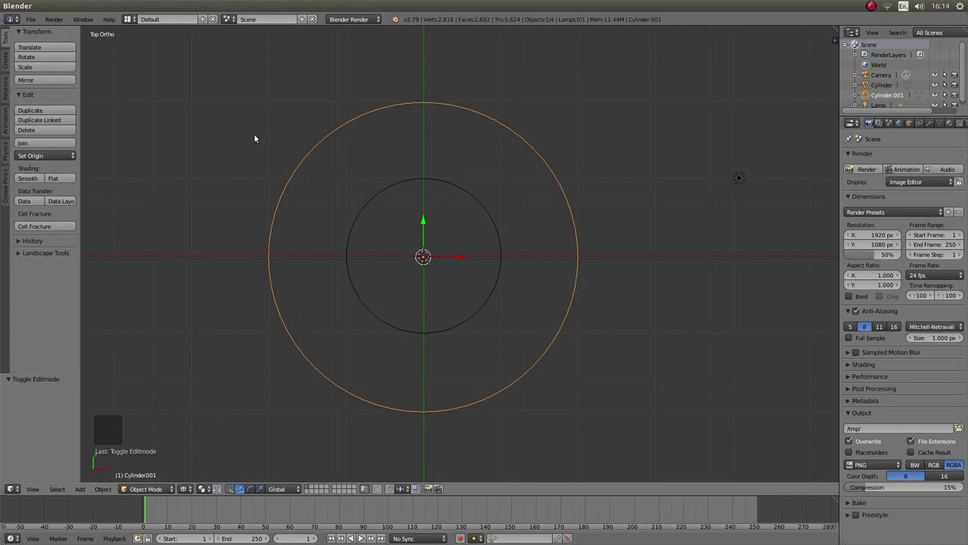
Step: Switch to front view, centre the cylinders, and turn on solid shading
key("KP_1")
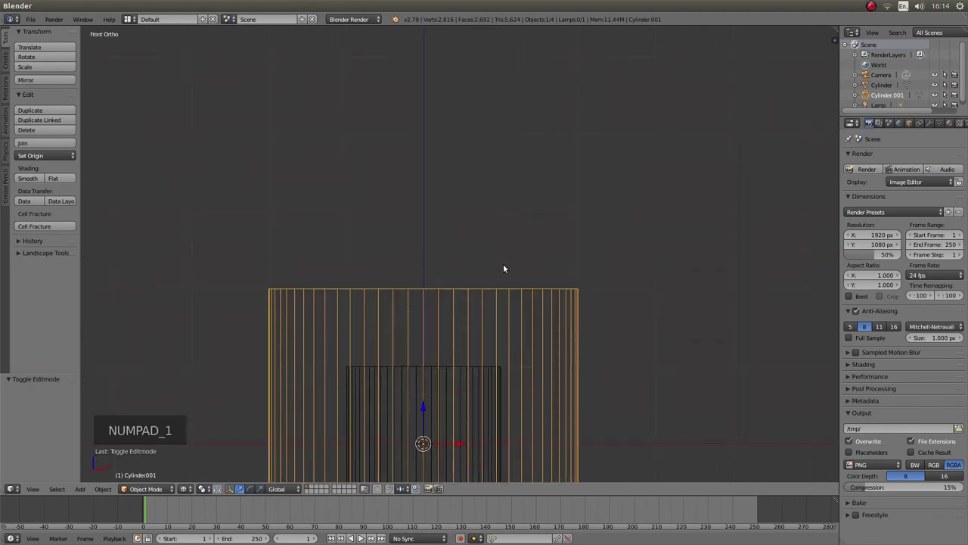
middle_click_drag(471, 260, 495, 71, "shift")
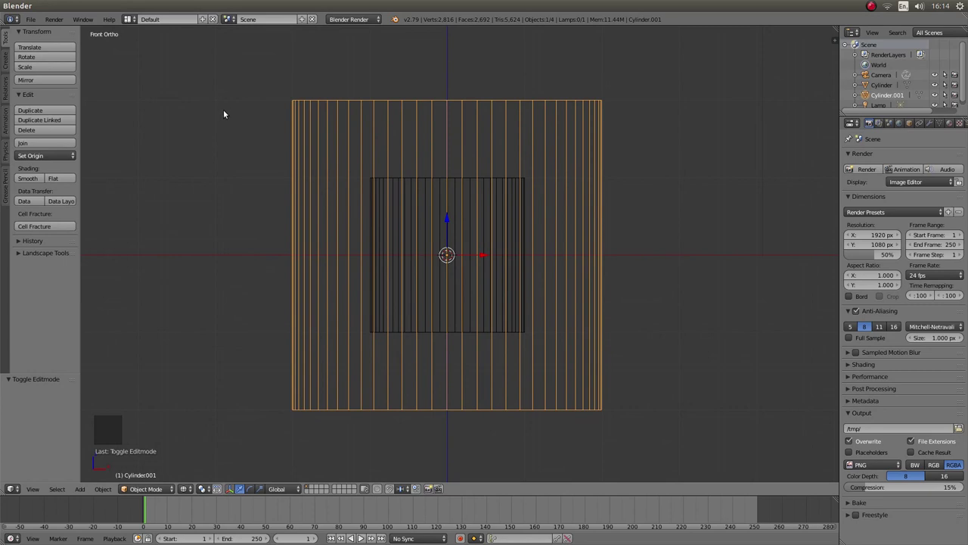
key("z")
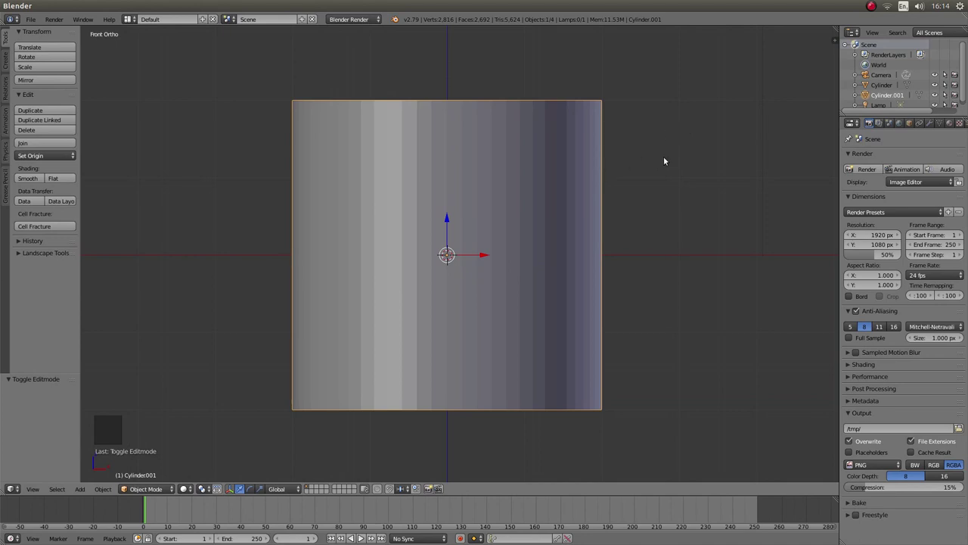
Step: In the Modifiers tab, add a Shrinkwrap modifier and set its target to Cylinder
left_click(931, 123)
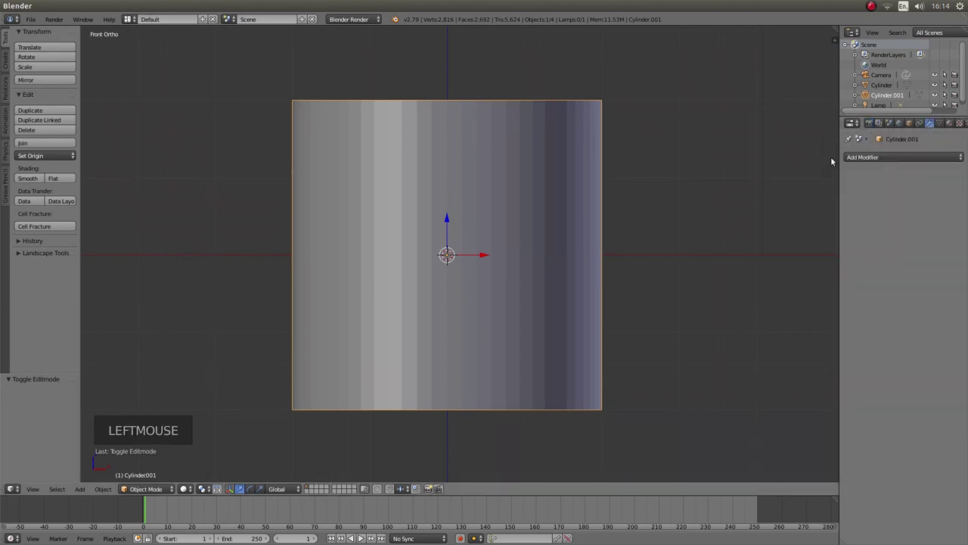
left_click(874, 158)
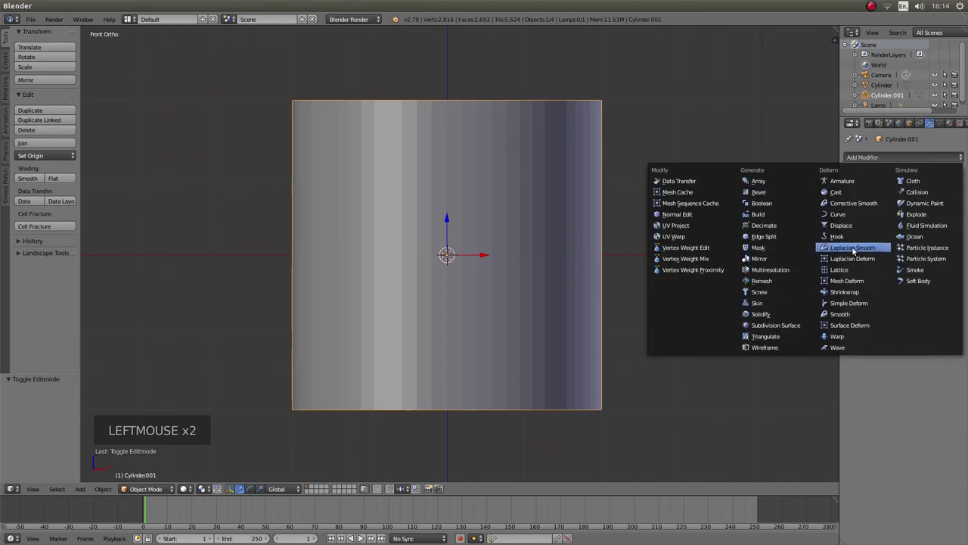
left_click(853, 292)
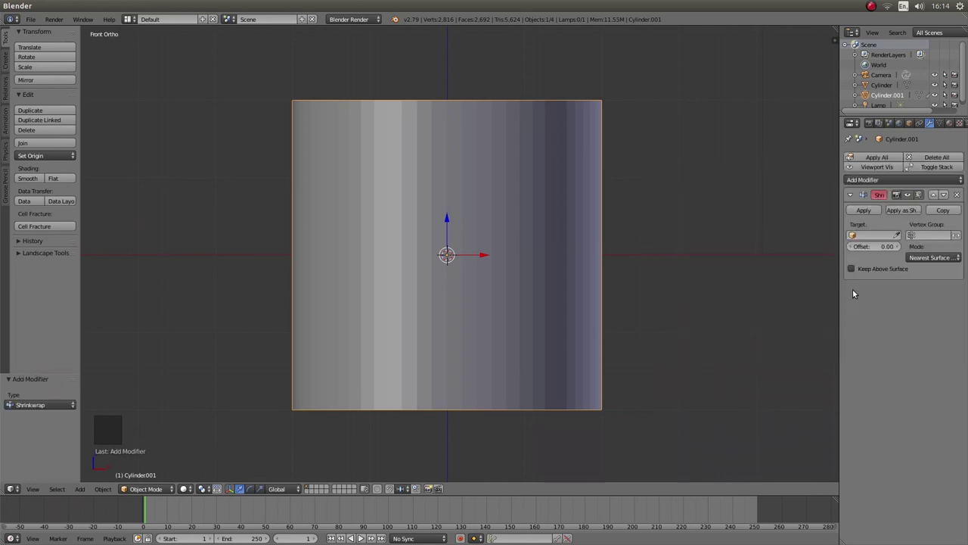
left_click(858, 235)
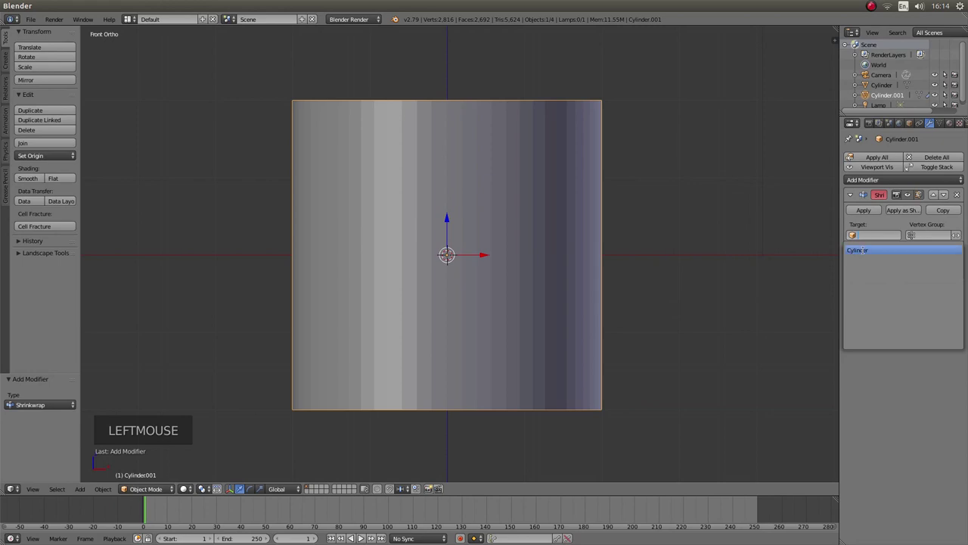
left_click(860, 250)
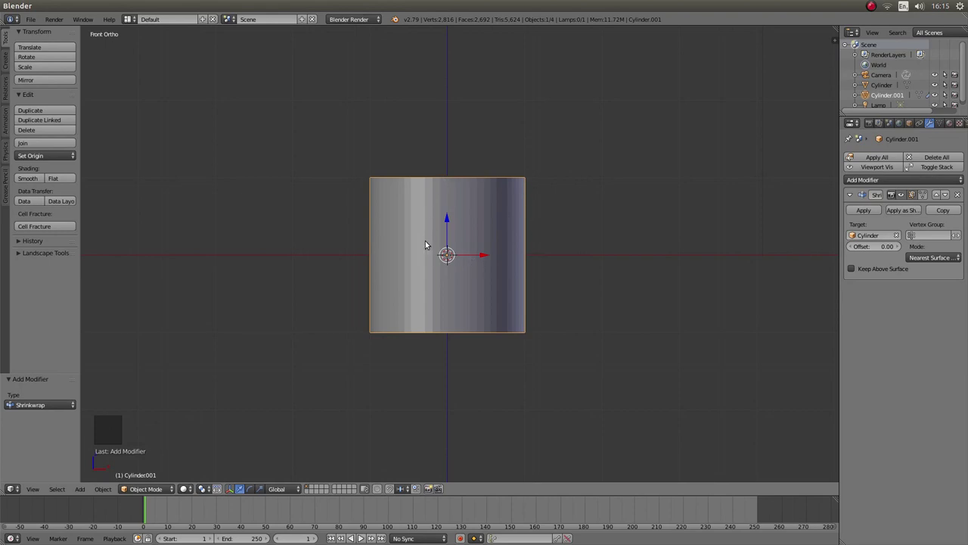
Step: Raise the Shrinkwrap offset to about 0.72 to round the edges, then apply the modifier
left_click(868, 249)
left_click_drag(868, 249, 936, 249)
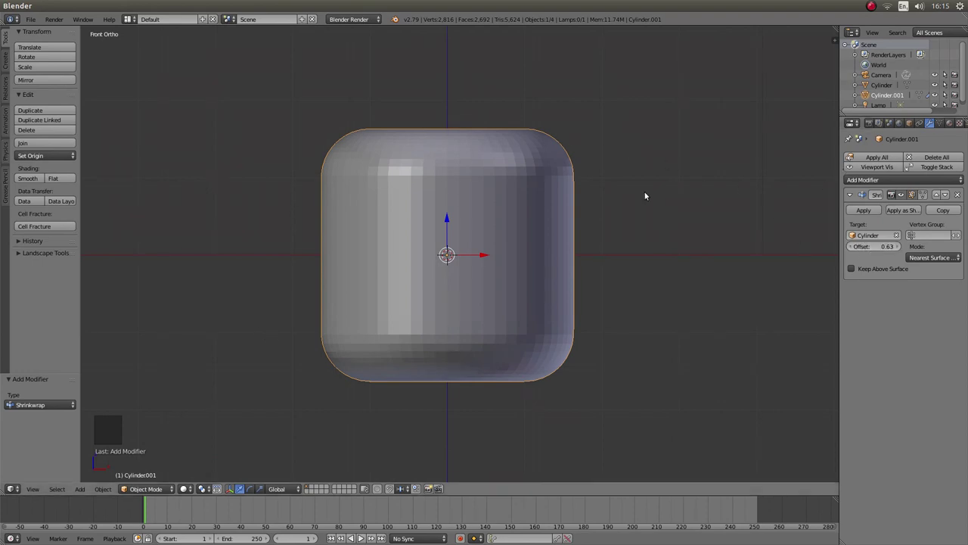
mouse_move(877, 246)
left_mouse_down()
mouse_move(854, 246)
mouse_move(882, 247)
left_mouse_up()
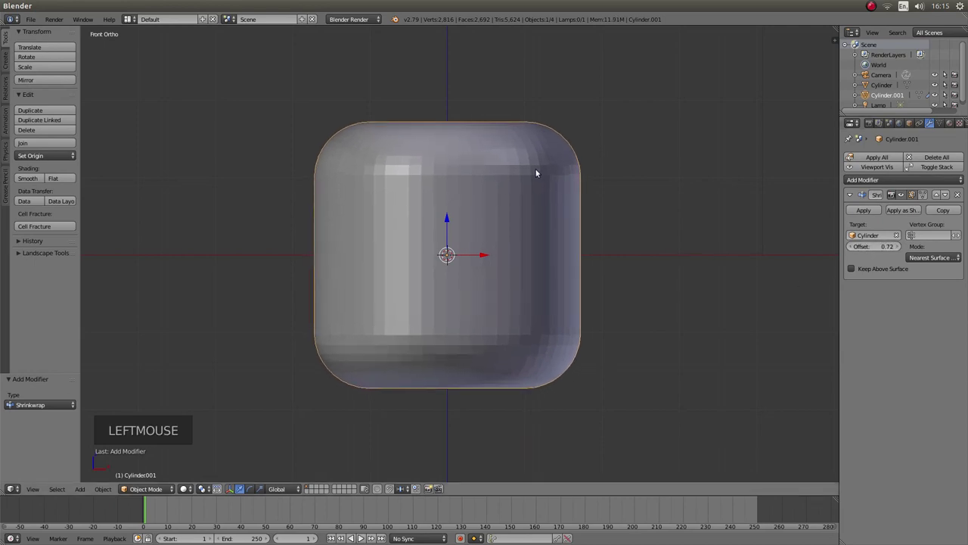
mouse_move(536, 171)
middle_mouse_down()
mouse_move(510, 199)
mouse_move(546, 200)
mouse_move(551, 180)
middle_mouse_up()
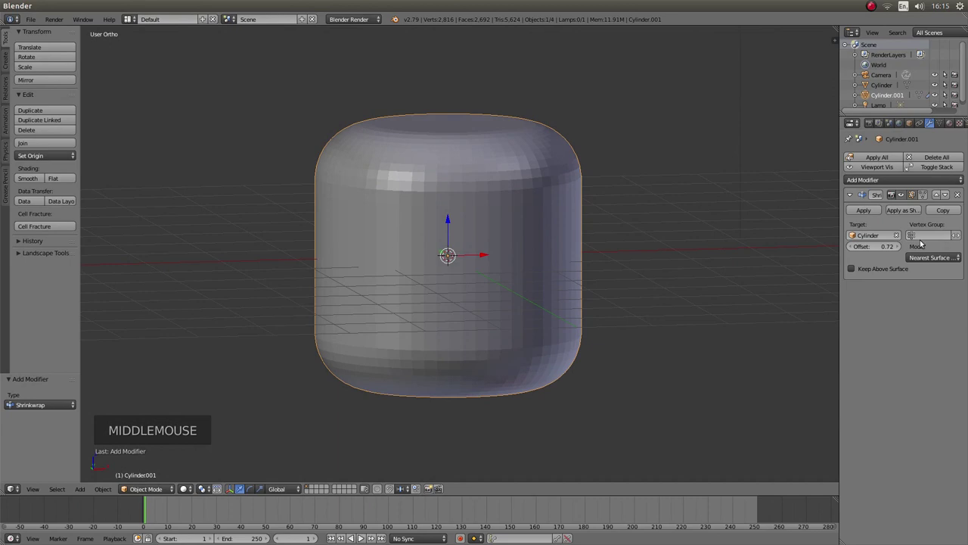
left_click(867, 211)
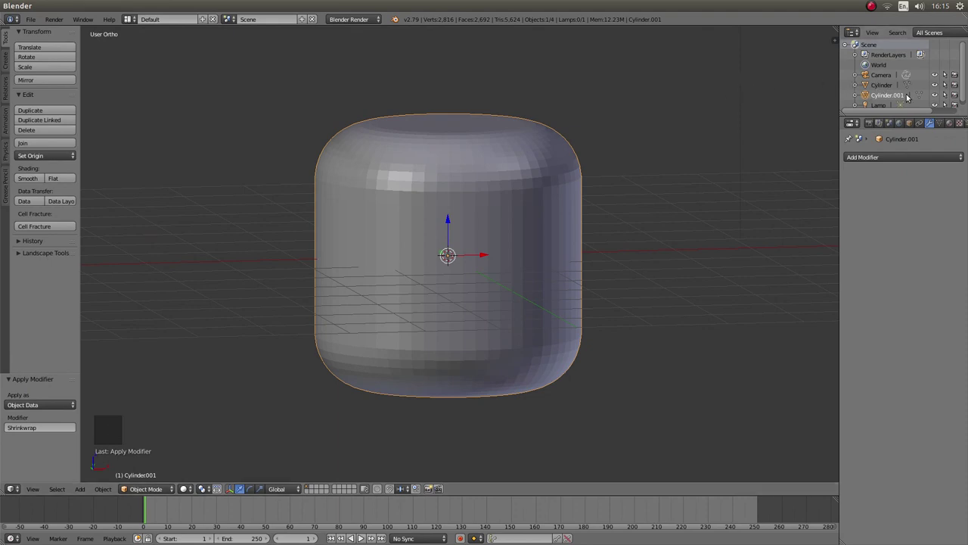
Step: Delete the inner original Cylinder, then select the rounded Cylinder.001
left_click(883, 87)
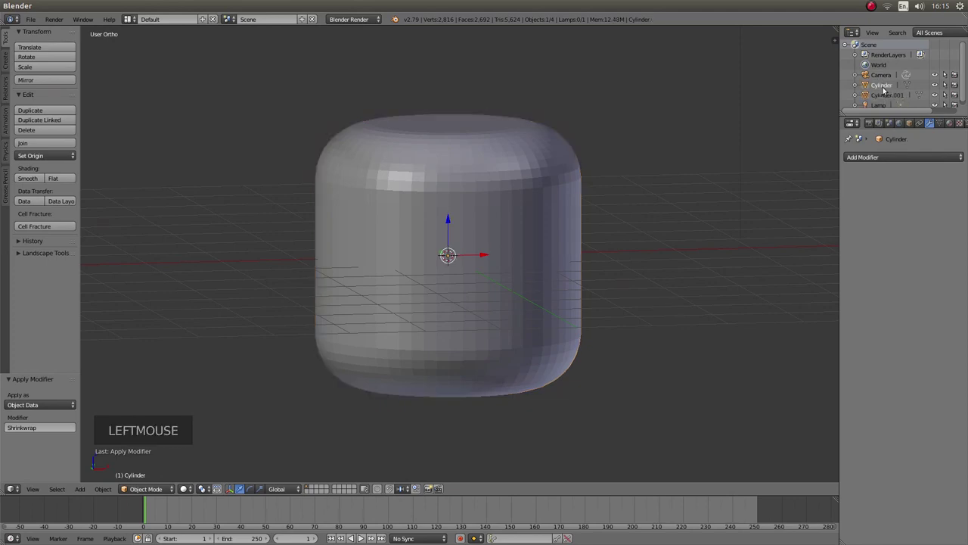
key("x")
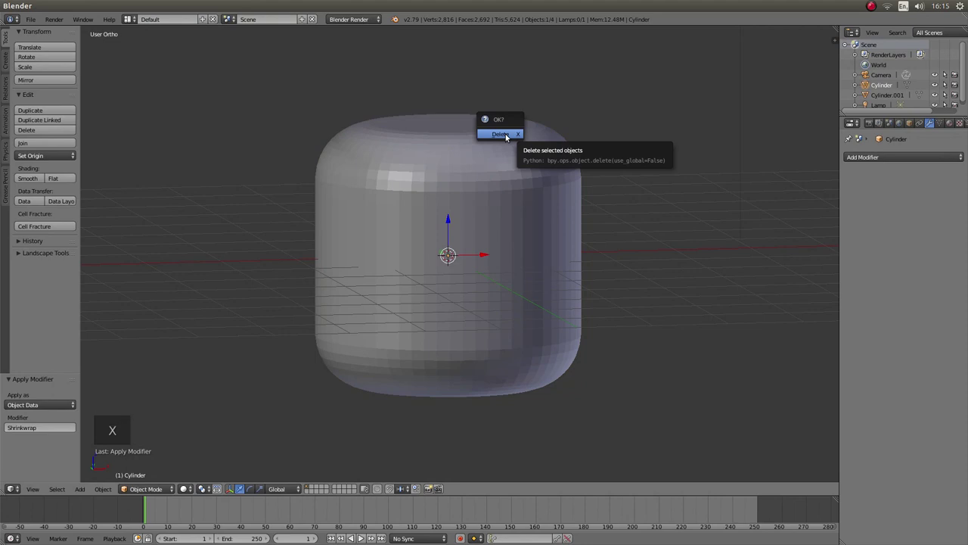
left_click(503, 135)
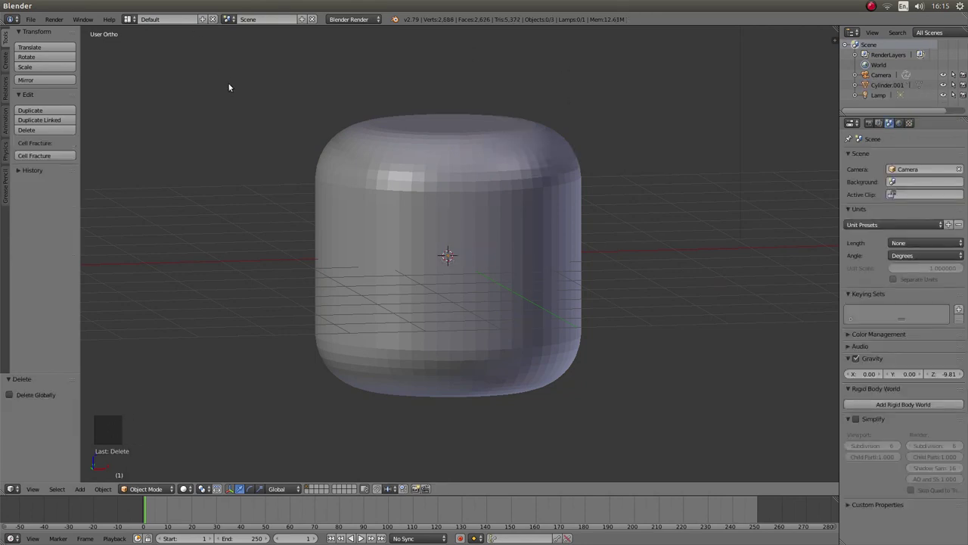
right_click(395, 178)
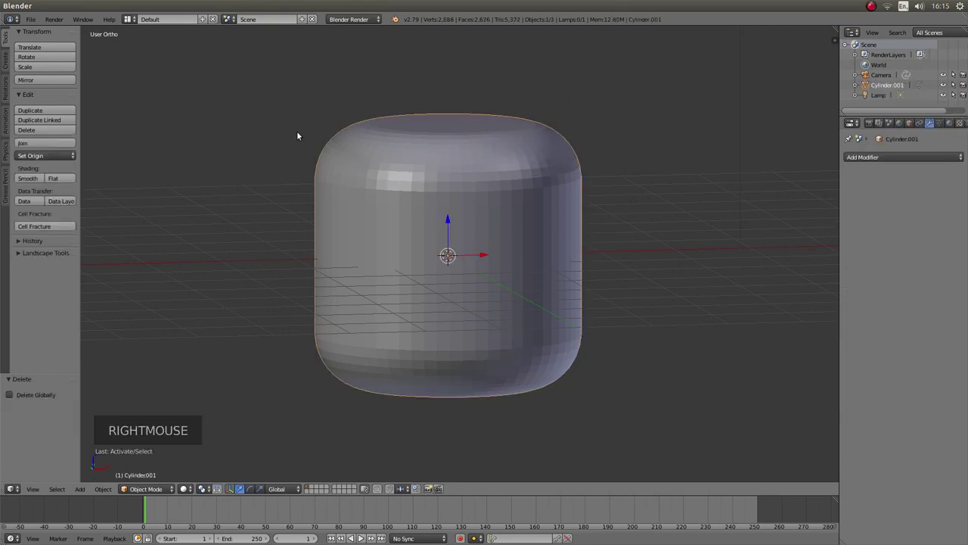
Step: Apply smooth shading to Cylinder.001 and scale it uniformly to 0.796
left_click(27, 178)
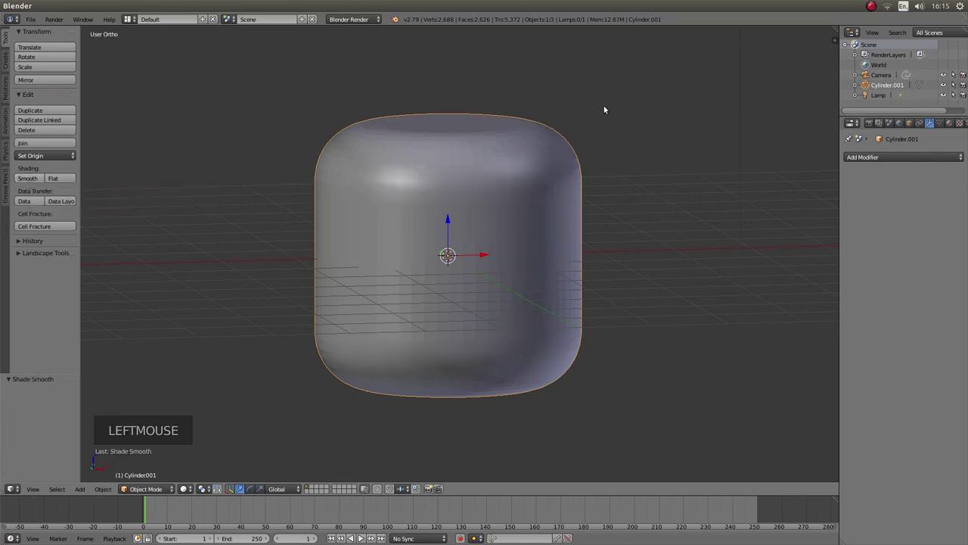
key("s")
key("s")
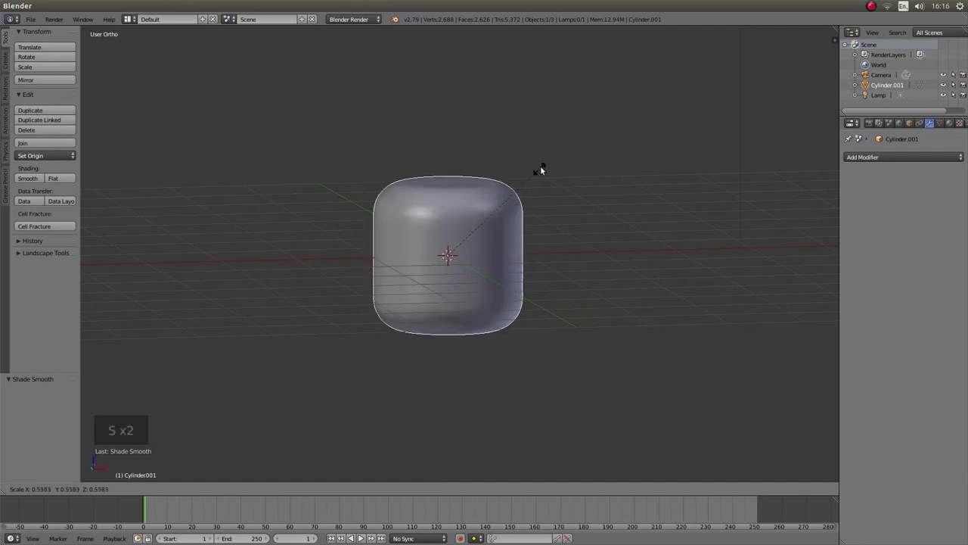
left_click(579, 139)
middle_click_drag(438, 230, 554, 209)
middle_click_drag(467, 166, 419, 224)
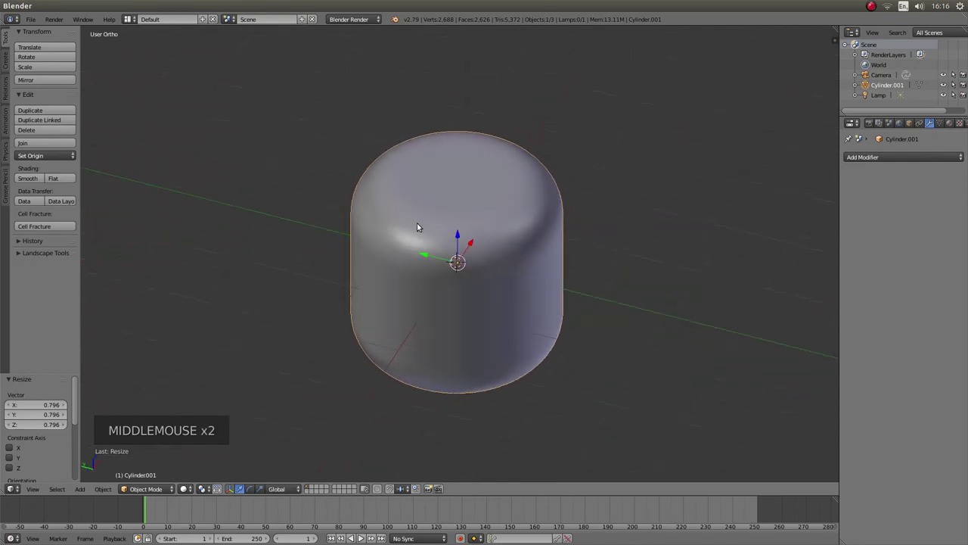